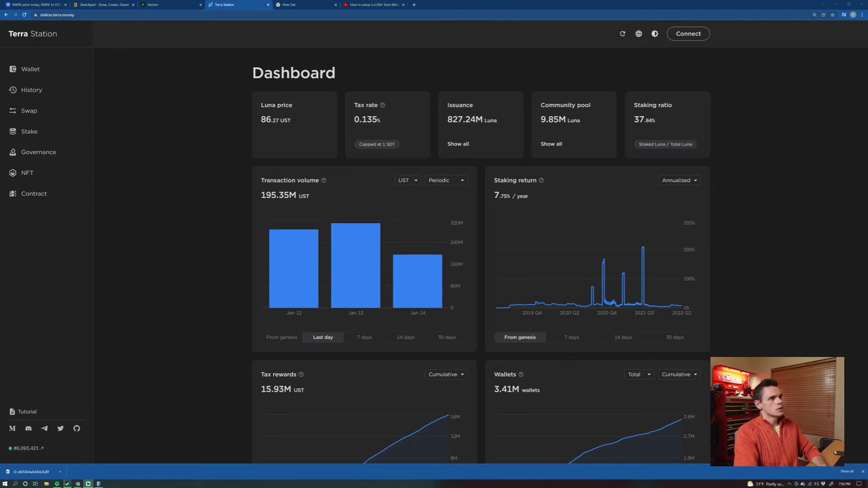
Step: On the Stake page, search validators for 'luna' and open Luna Rewards (10.00% commission, 0.39% voting power)
click(93, 14)
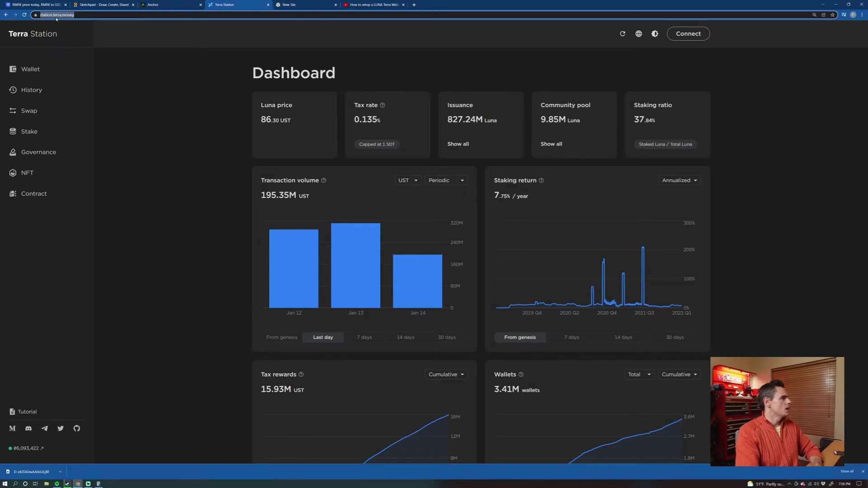
click(189, 75)
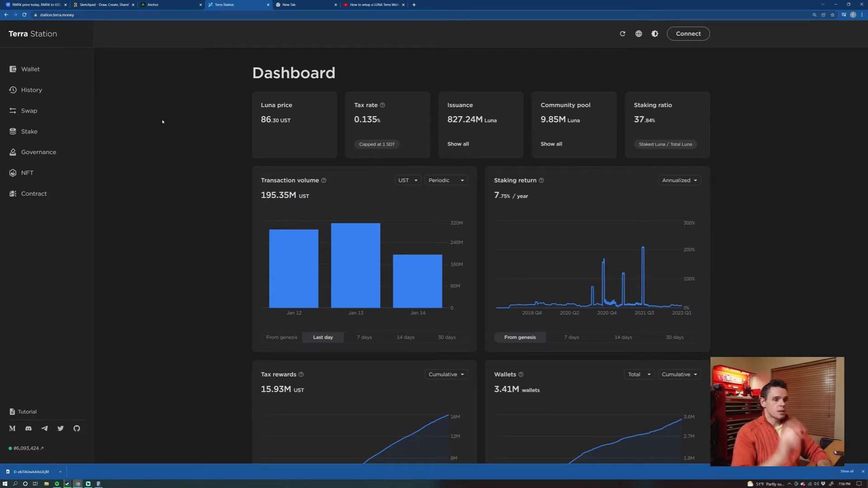
click(29, 131)
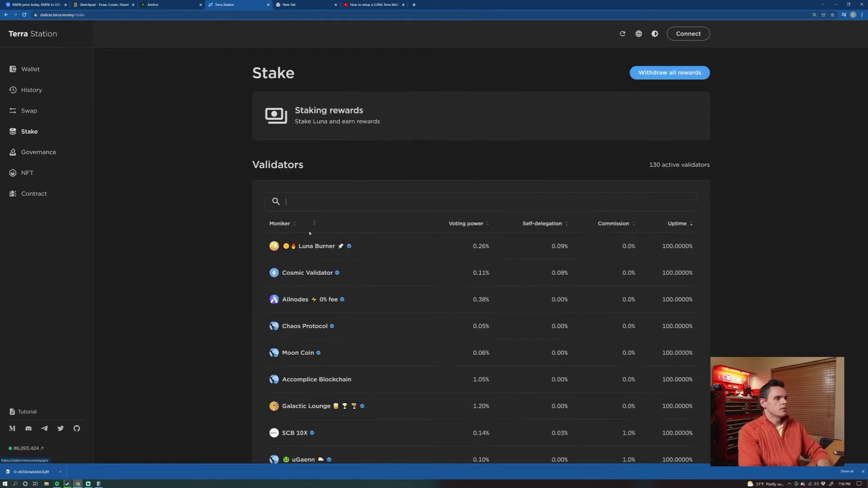
scroll(228, 269, down, 1)
scroll(323, 207, down, 5)
scroll(300, 222, up, 6)
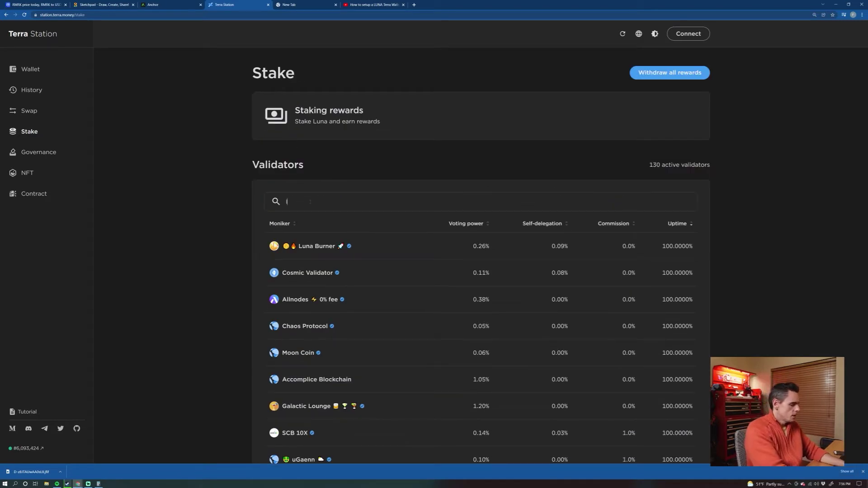
text(luna)
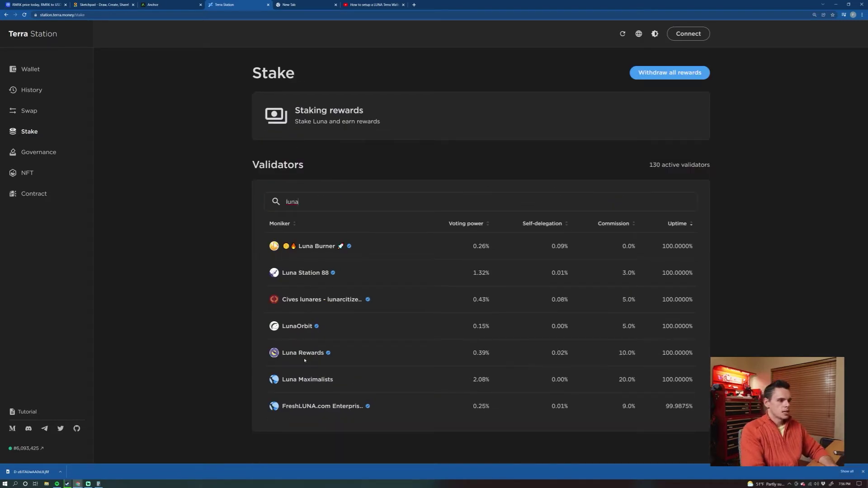
click(304, 354)
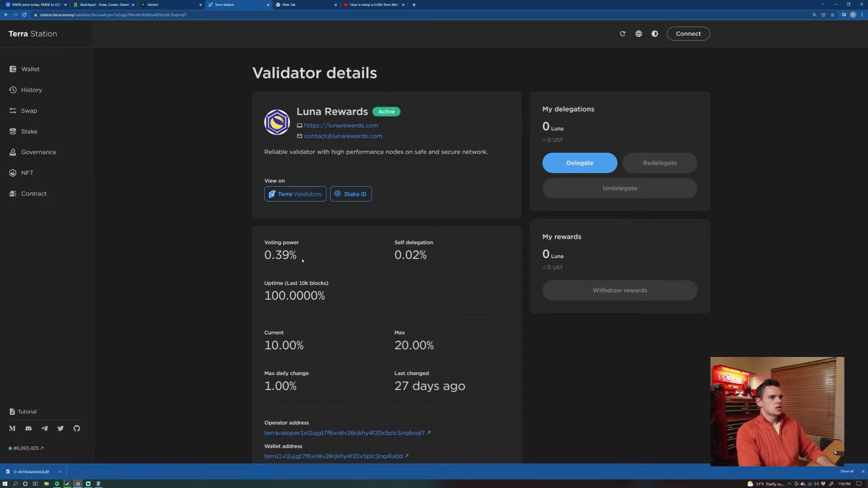
Step: Highlight Luna Rewards' 10.00% commission, then go to the Wallet page with 0 Luna and UST
scroll(303, 261, down, 1)
drag(305, 322, 264, 322)
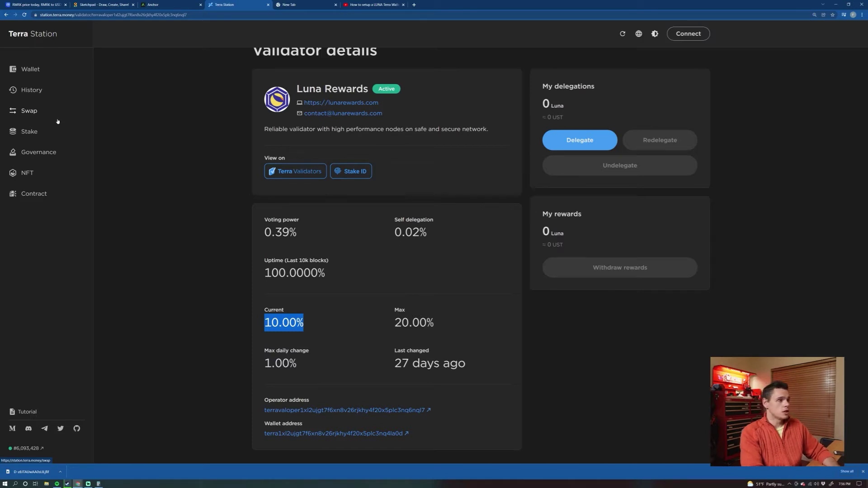
click(29, 70)
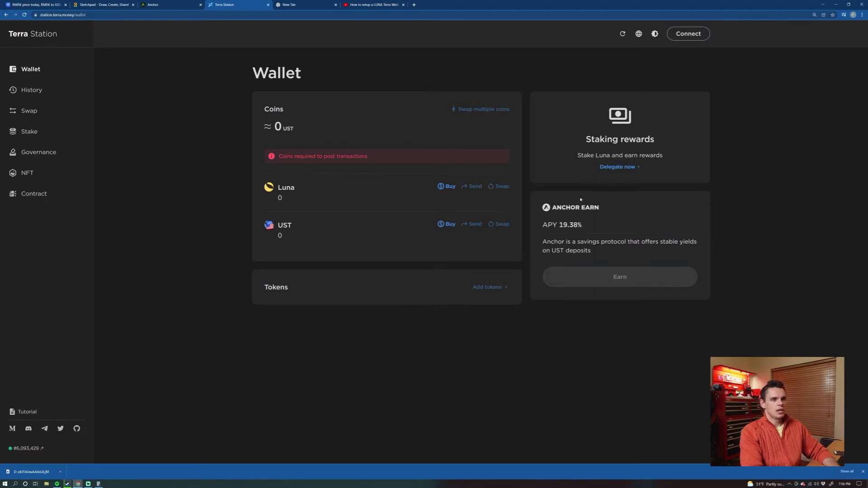
Step: Highlight the 19.38% Anchor Earn APY and go from Connect to the Terra Station Wallet store page
mouse_move(601, 206)
mouse_down()
mouse_move(552, 242)
mouse_move(611, 212)
mouse_up()
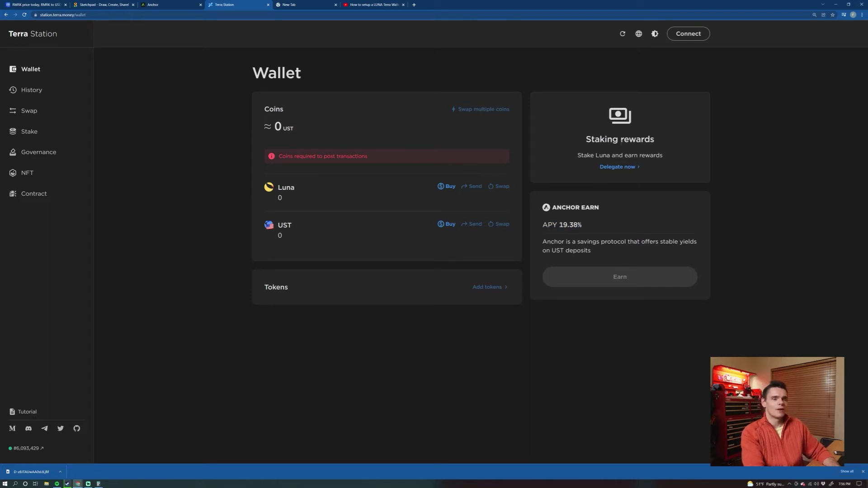
click(688, 35)
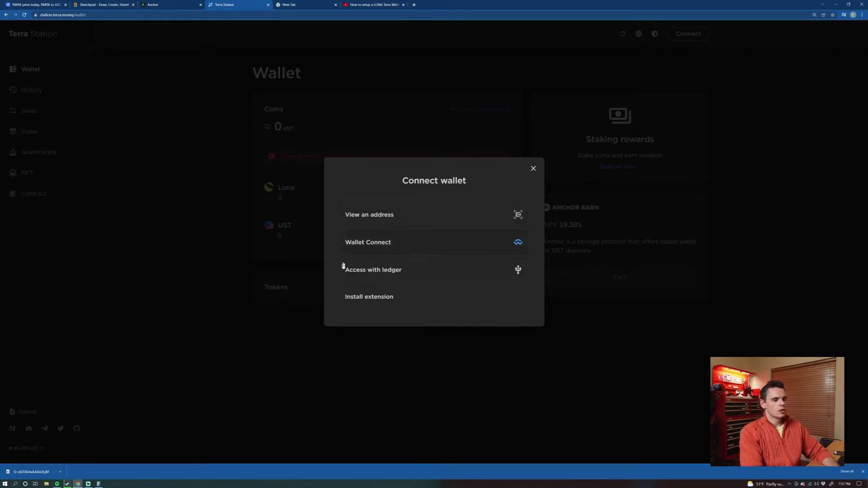
click(384, 299)
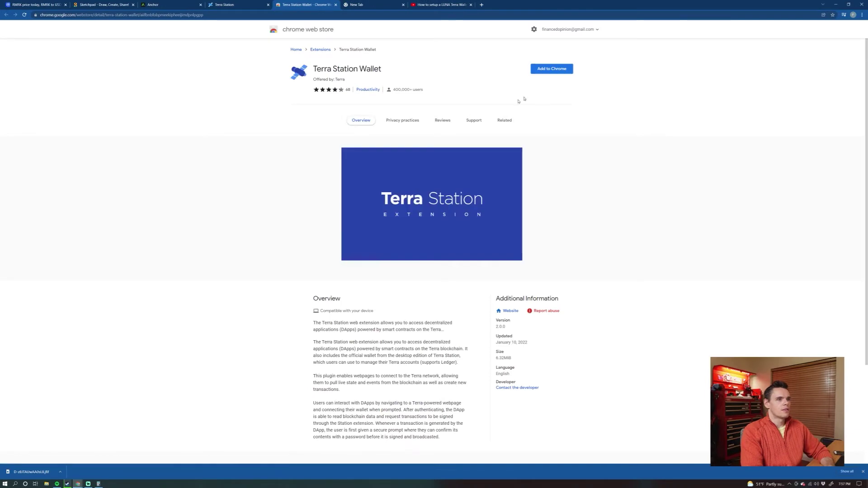
Step: Add the Terra Station Wallet extension to Chrome and return to the Terra Station tab
click(557, 68)
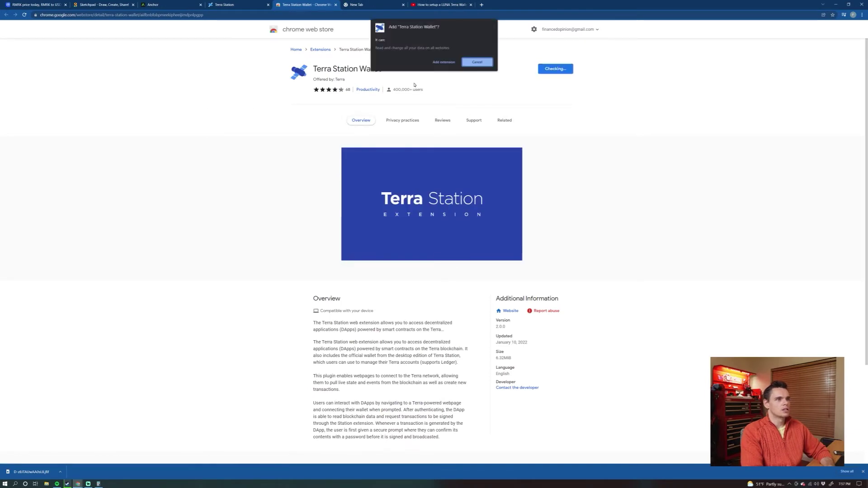
click(446, 62)
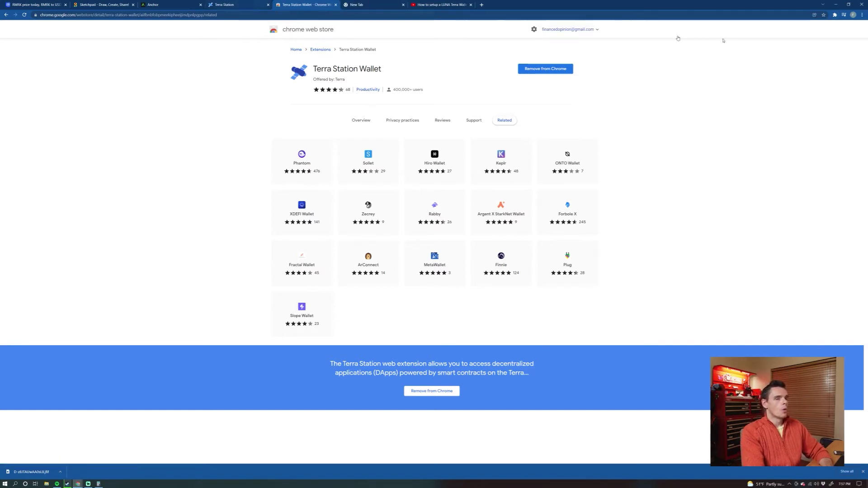
click(239, 5)
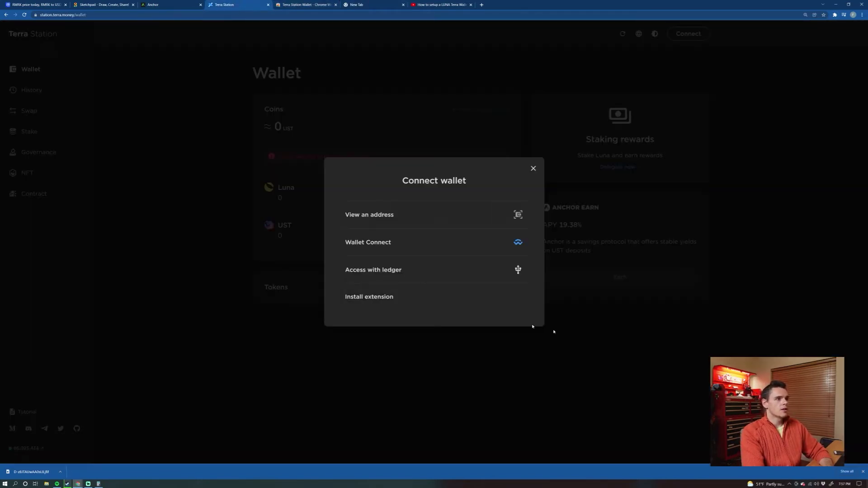
Step: Close the connect choices, pin the Terra Station Wallet extension, and open it to create a wallet
click(532, 168)
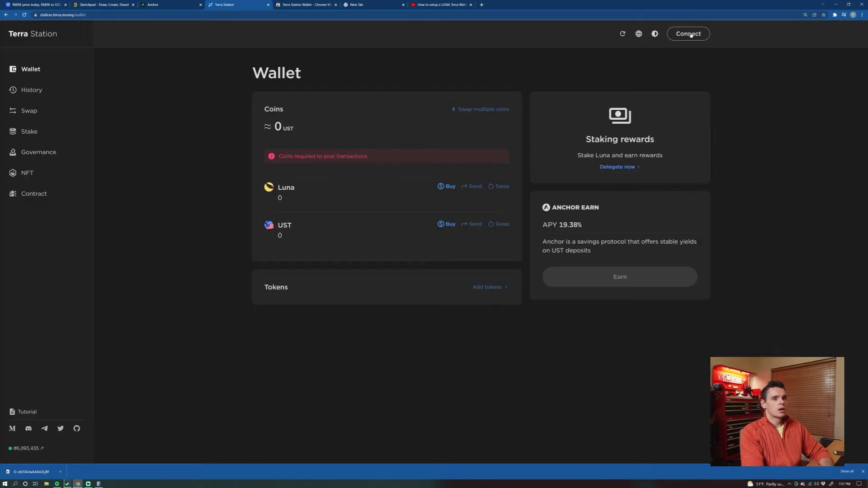
click(834, 15)
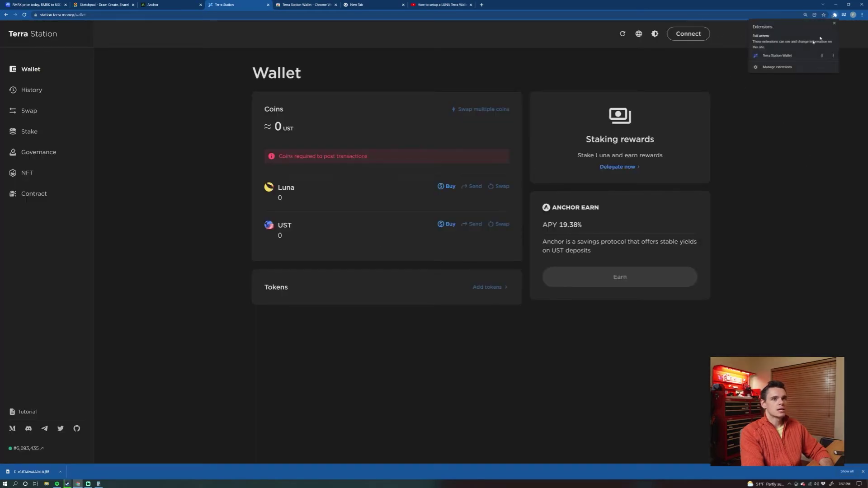
click(784, 57)
click(825, 15)
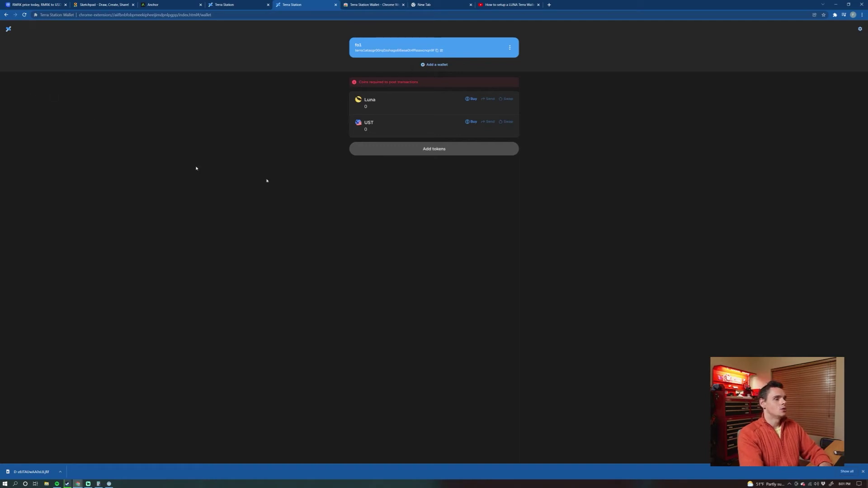
click(860, 28)
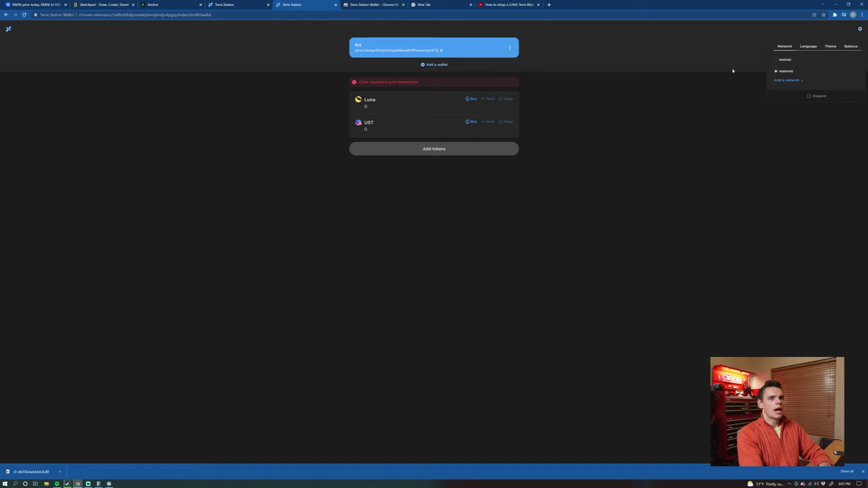
click(8, 29)
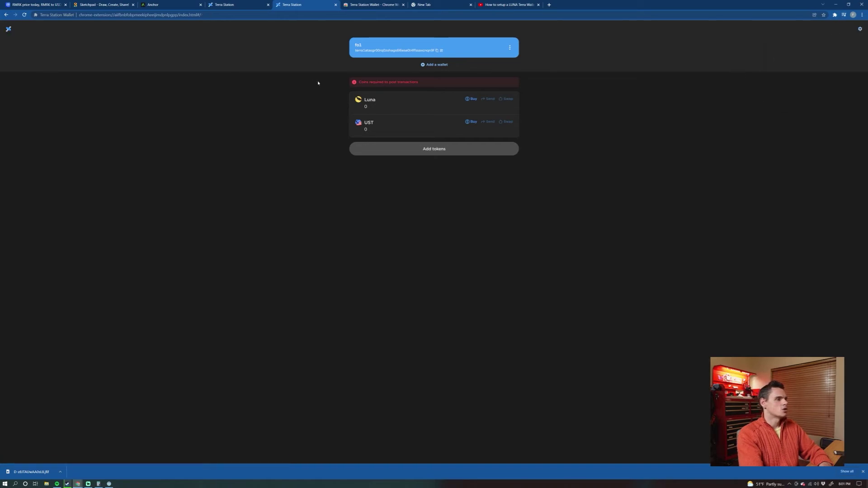
click(509, 50)
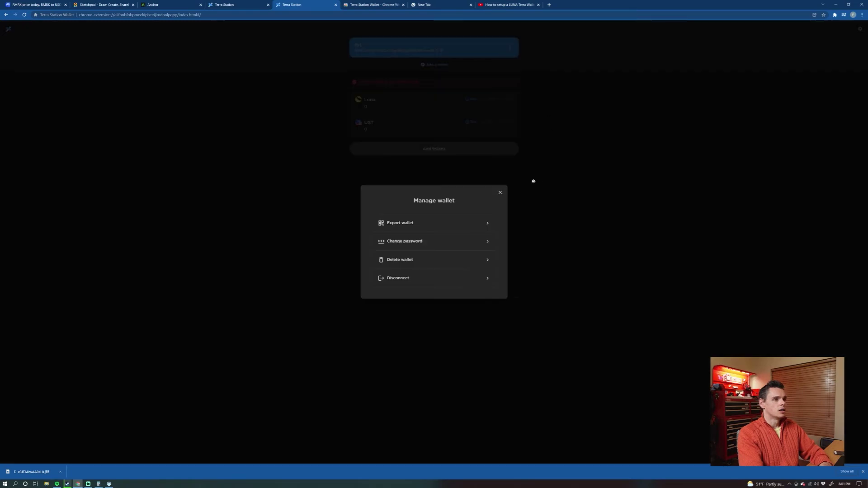
click(500, 193)
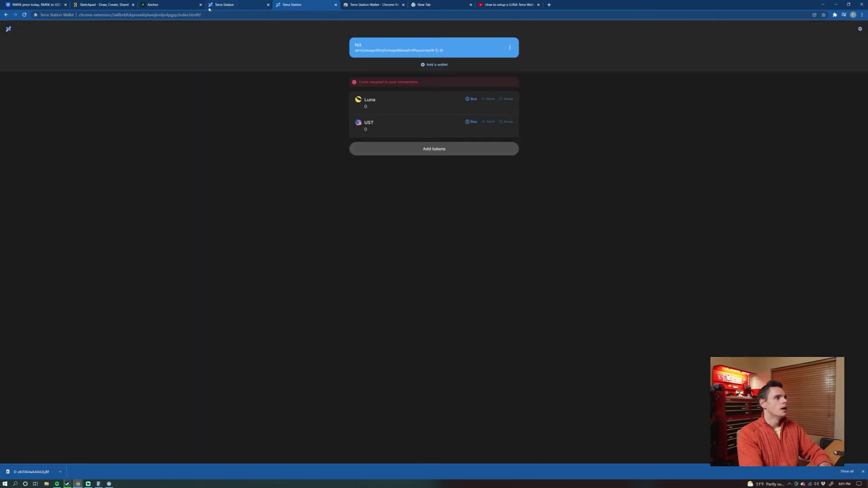
click(226, 5)
Step: Review the Connect wallet choices, briefly trying View an address, then dismiss them
click(688, 34)
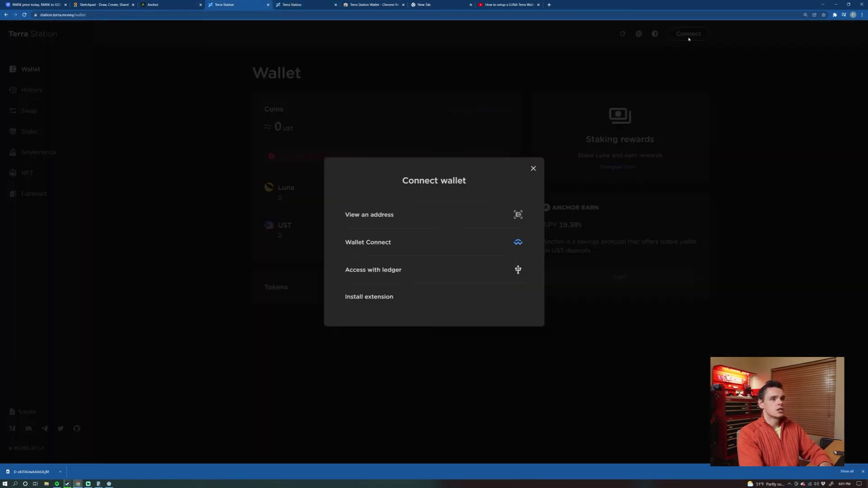
click(411, 217)
click(568, 188)
click(534, 168)
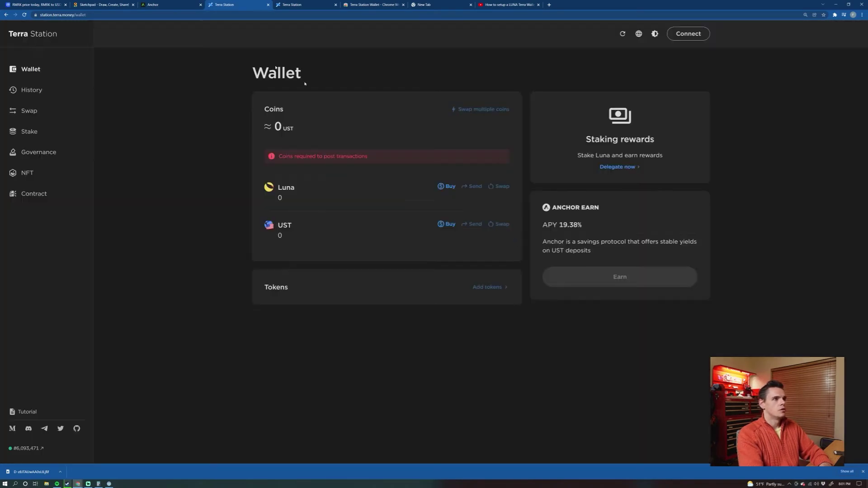
Step: Reload the Wallet page and pin Terra Station Wallet from the Extensions menu
click(24, 15)
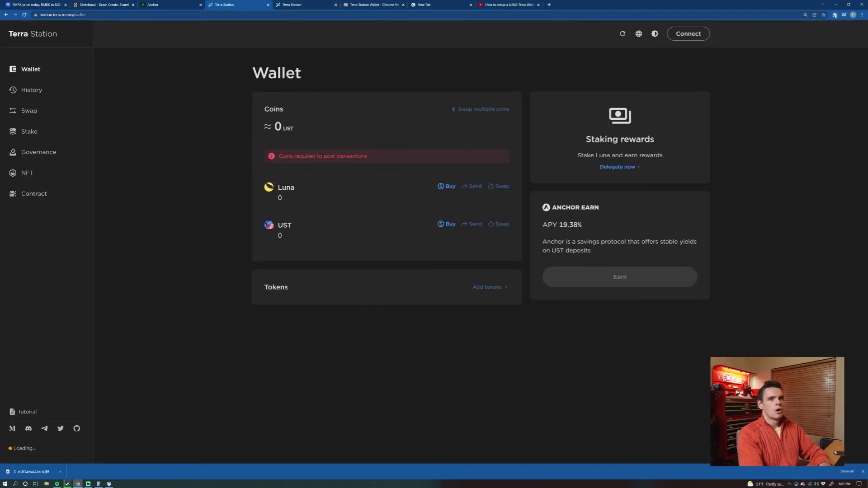
click(834, 15)
click(821, 55)
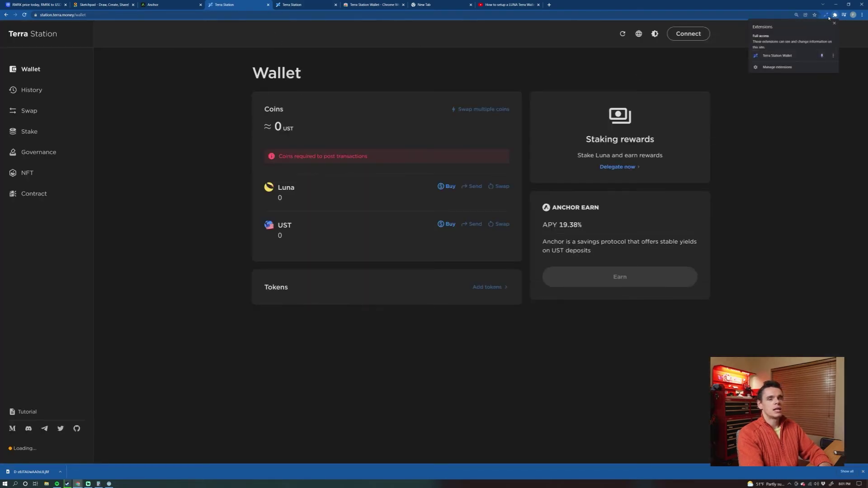
click(828, 17)
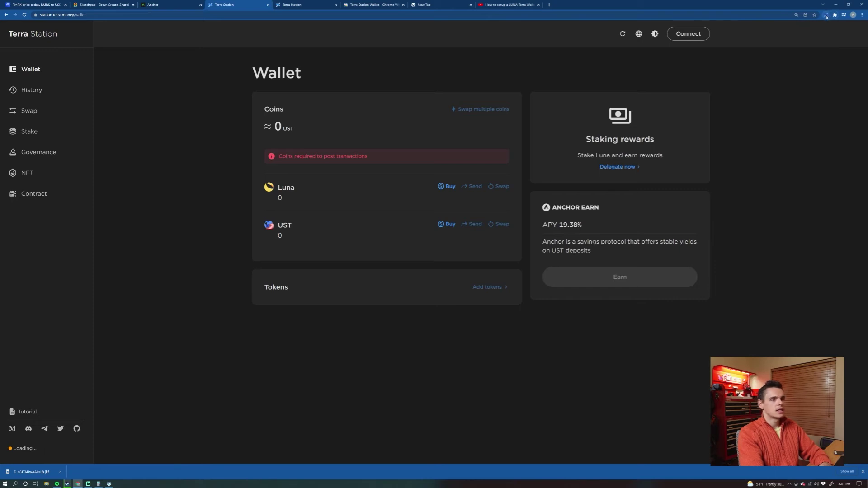
Step: Close the duplicate Terra Station tab and bring up Connect wallet choices now offering Terra Station
click(826, 17)
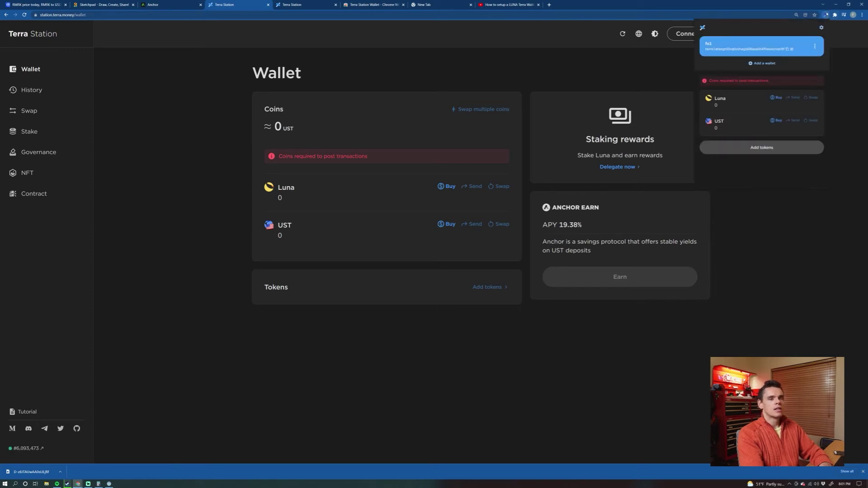
click(335, 4)
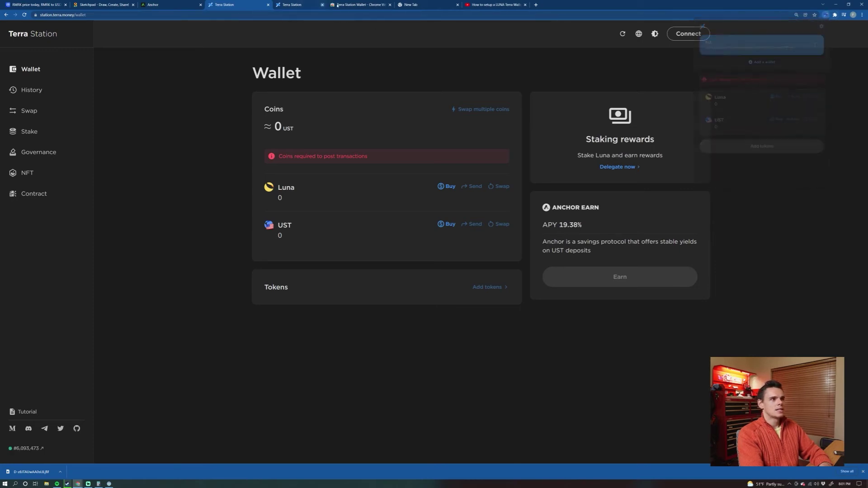
click(825, 14)
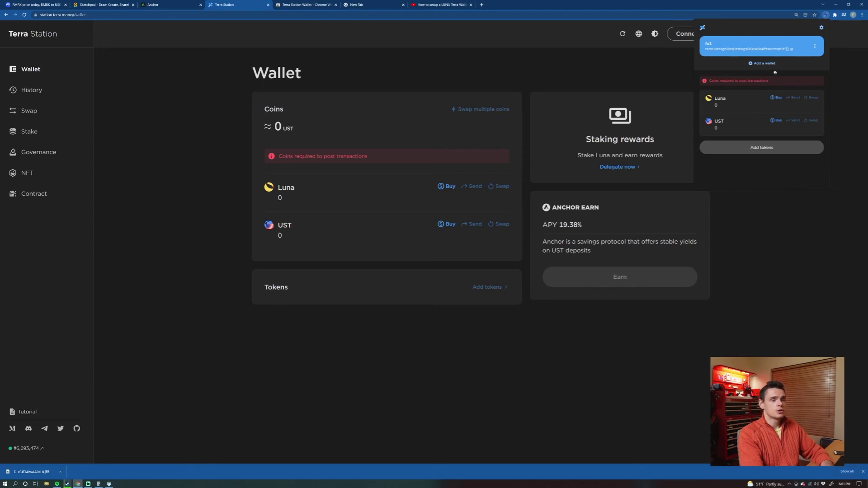
click(687, 38)
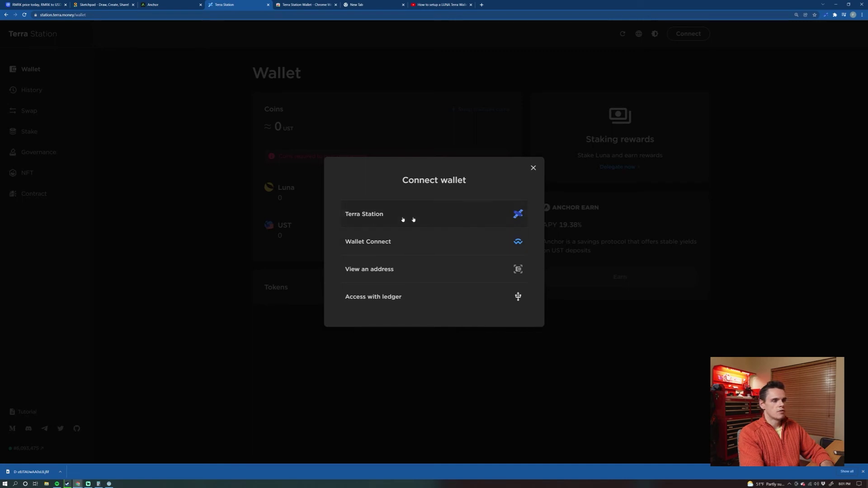
Step: Connect the web app through the Terra Station extension, approving access for station.terra.money
click(427, 223)
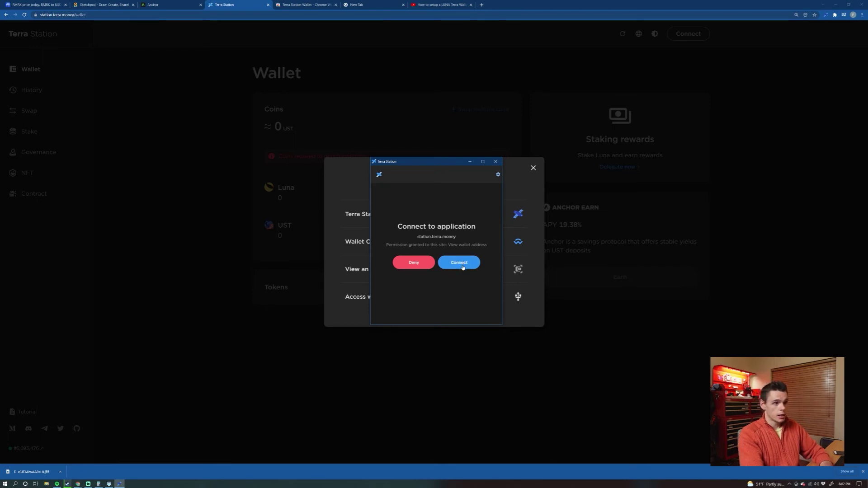
click(461, 264)
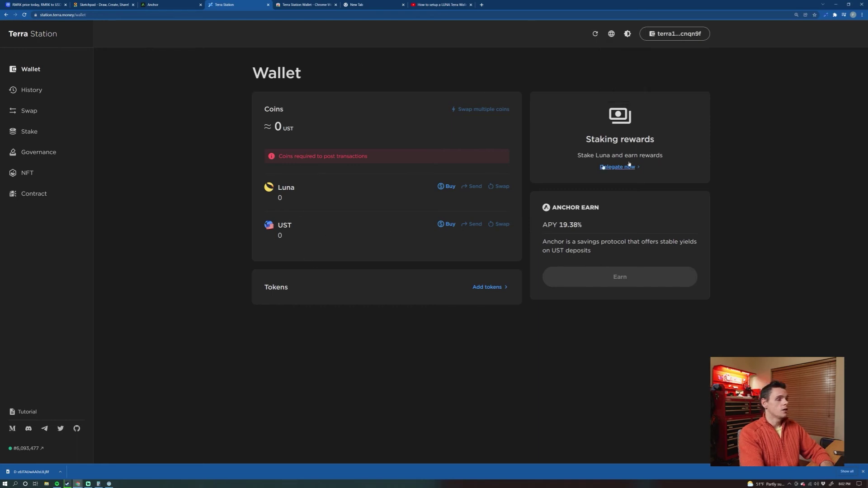
click(24, 112)
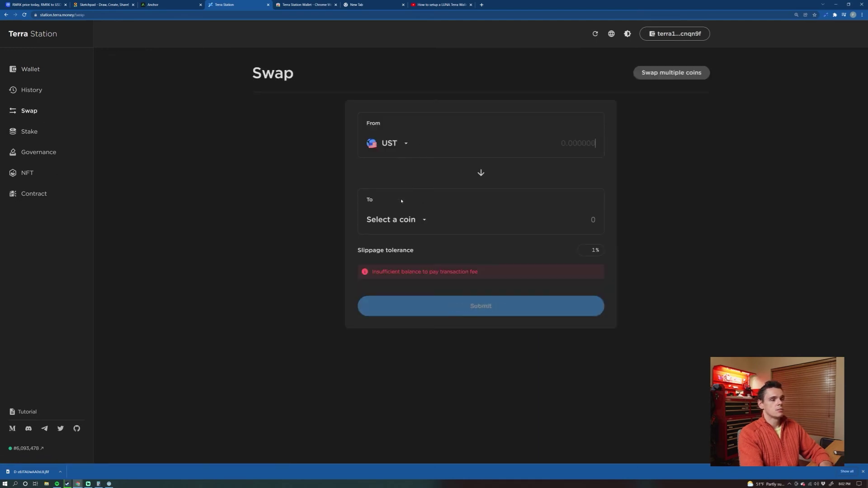
Step: Set the Swap form to receive Luna from UST, then glance at the wallet address and extension popup
click(426, 222)
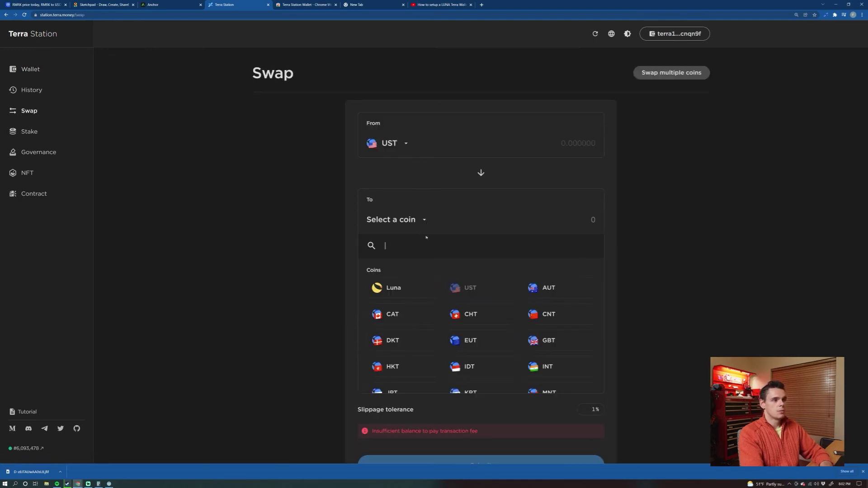
click(390, 293)
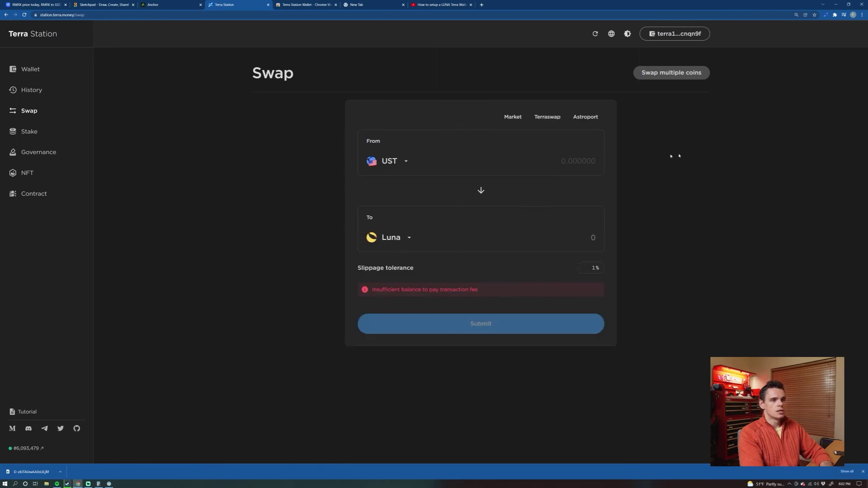
click(695, 34)
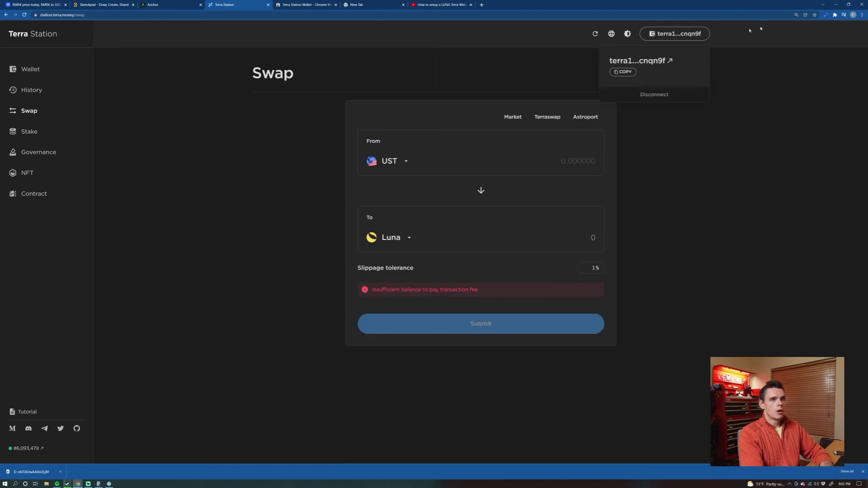
click(825, 14)
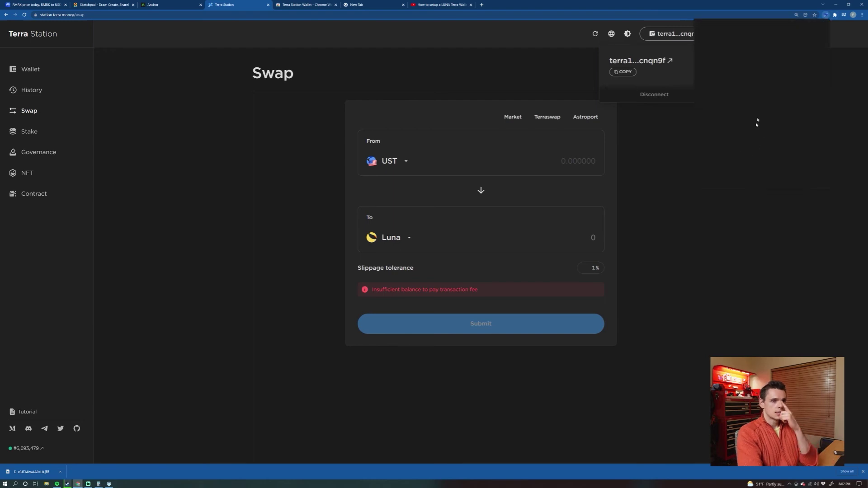
click(686, 296)
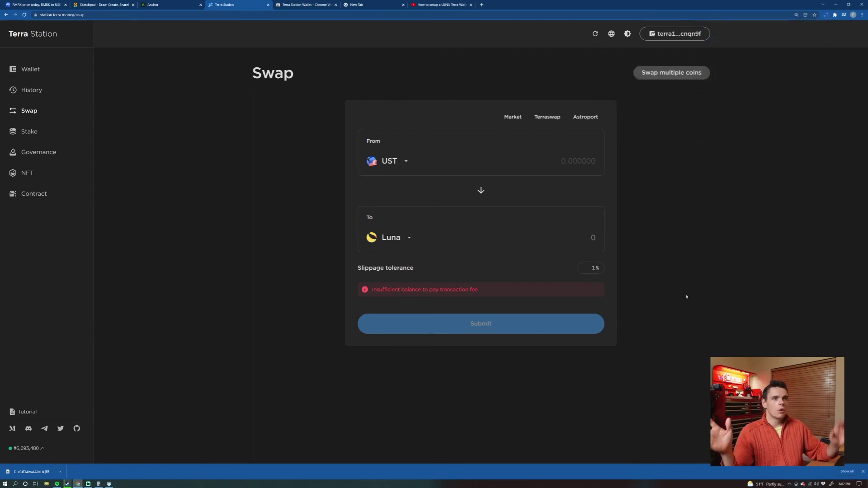